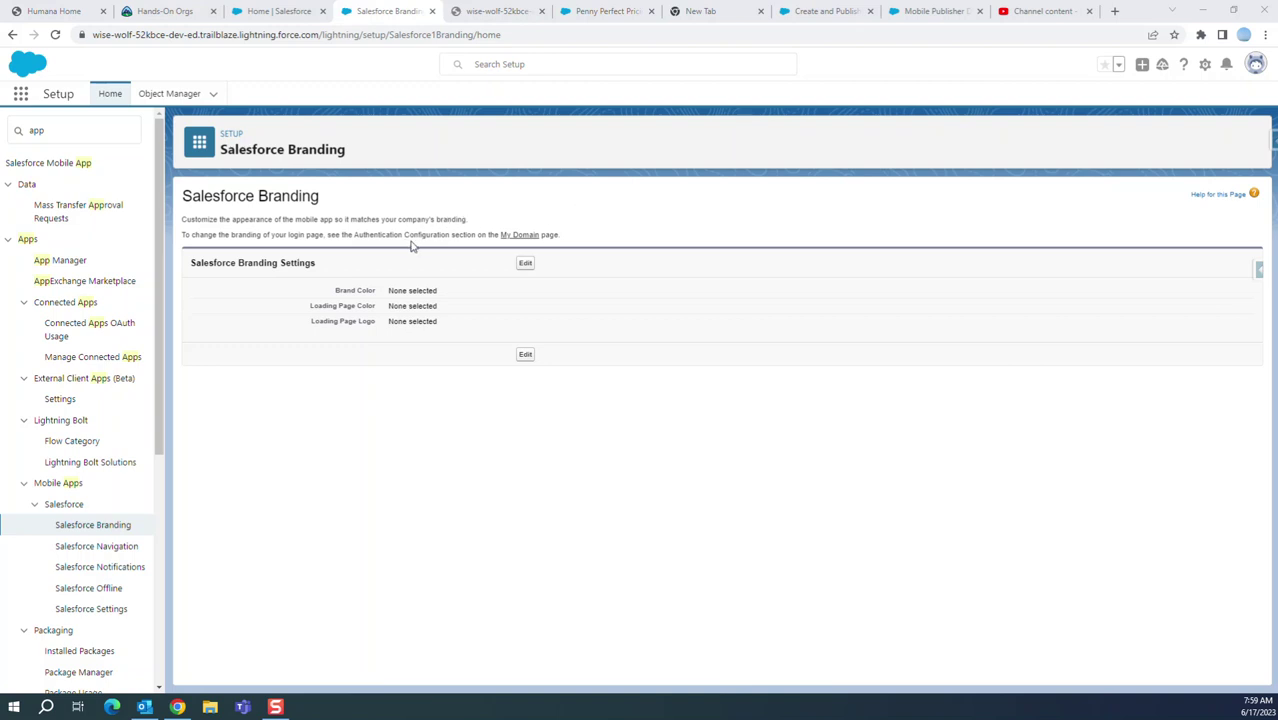
# Review the org's My Domain settings linked from the Salesforce Branding page.
pyautogui.click(523, 236)
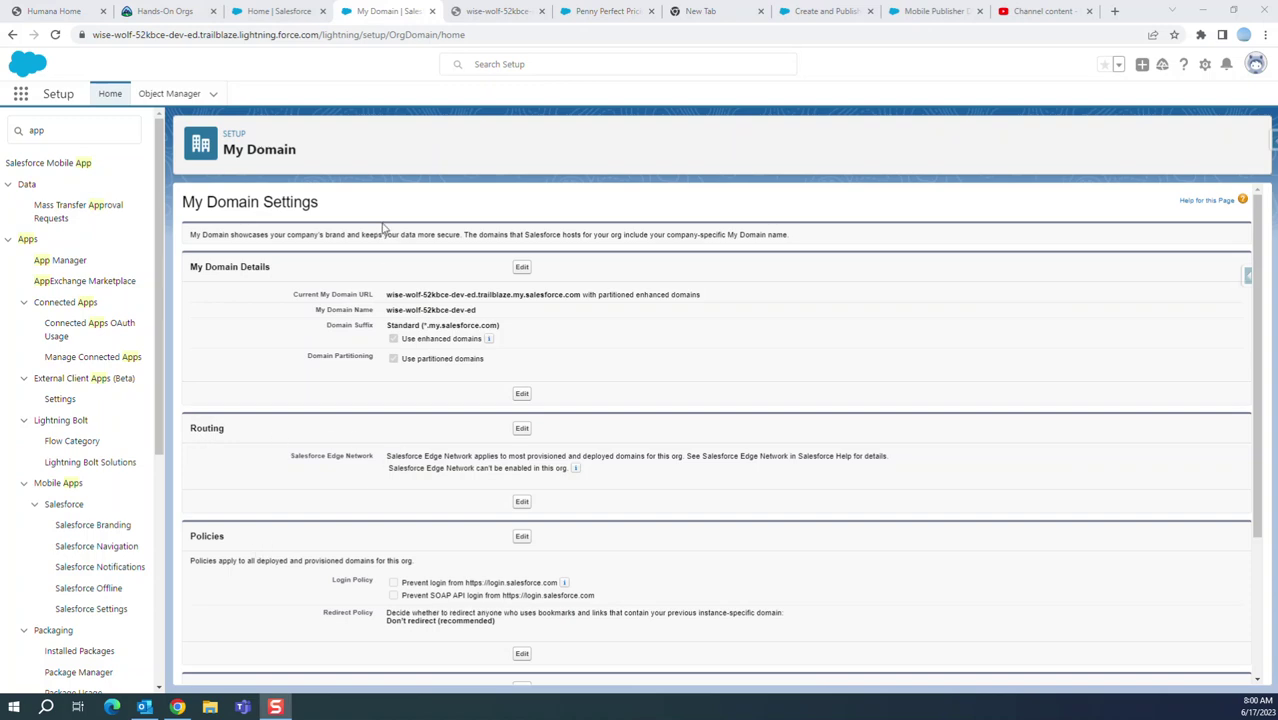
pyautogui.click(292, 12)
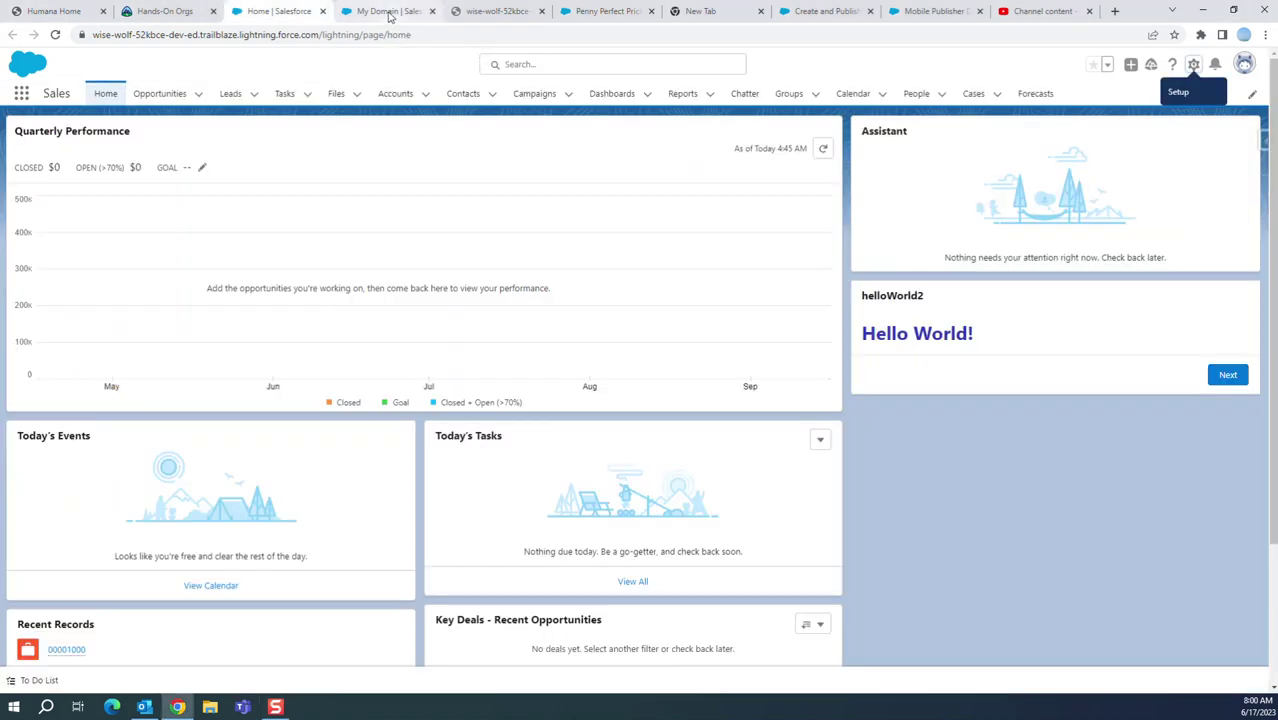
pyautogui.click(390, 12)
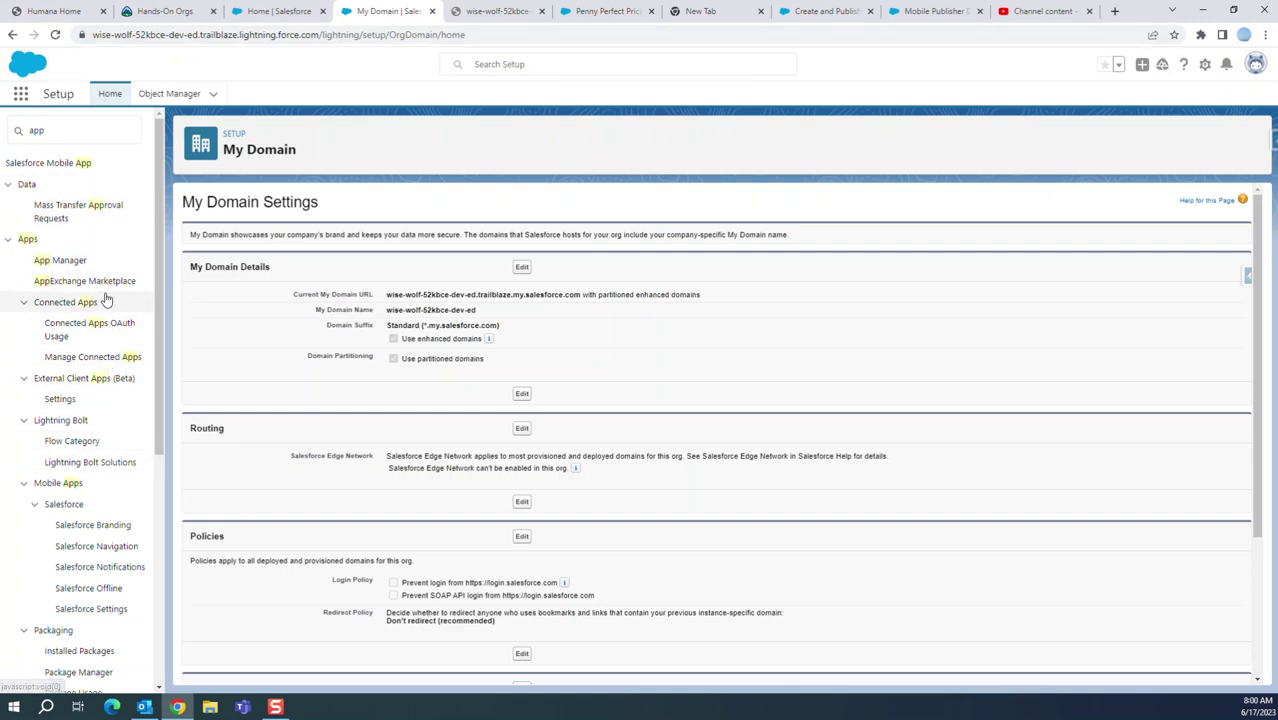
# Edit the Salesforce Branding settings and set the Brand Color to the dark red #AD3300.
pyautogui.click(104, 525)
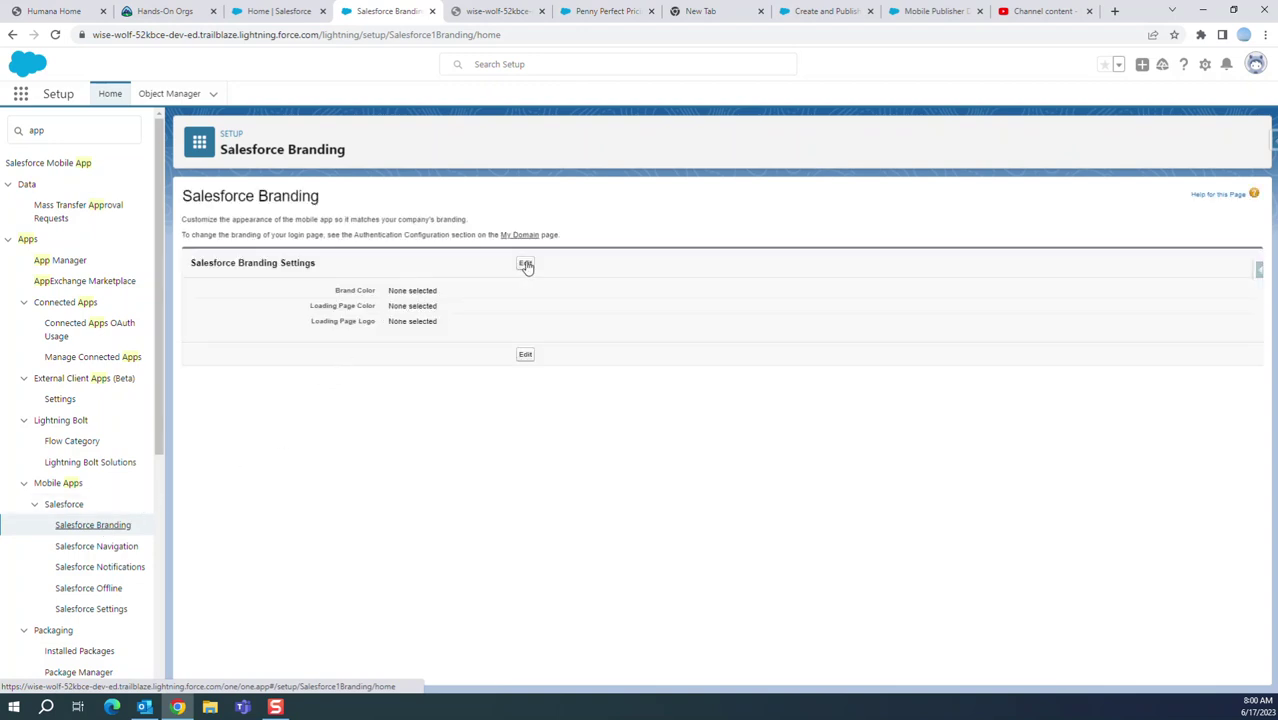
pyautogui.click(526, 264)
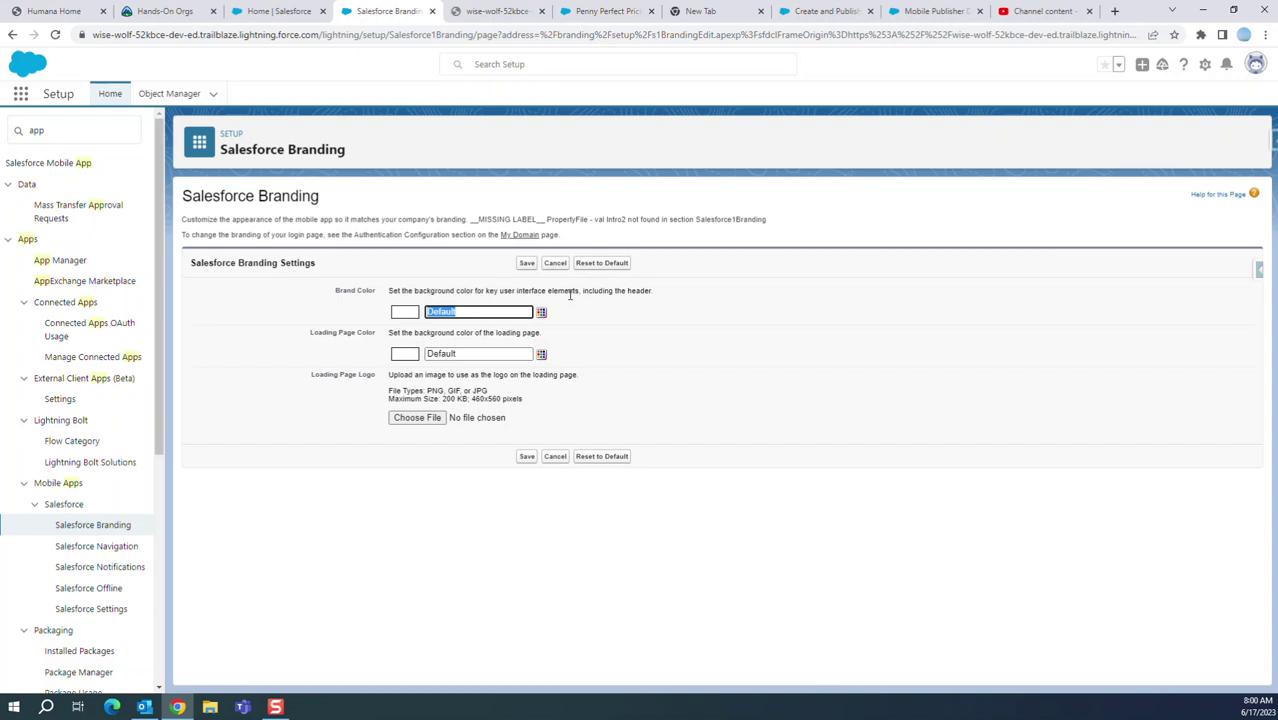
pyautogui.click(541, 313)
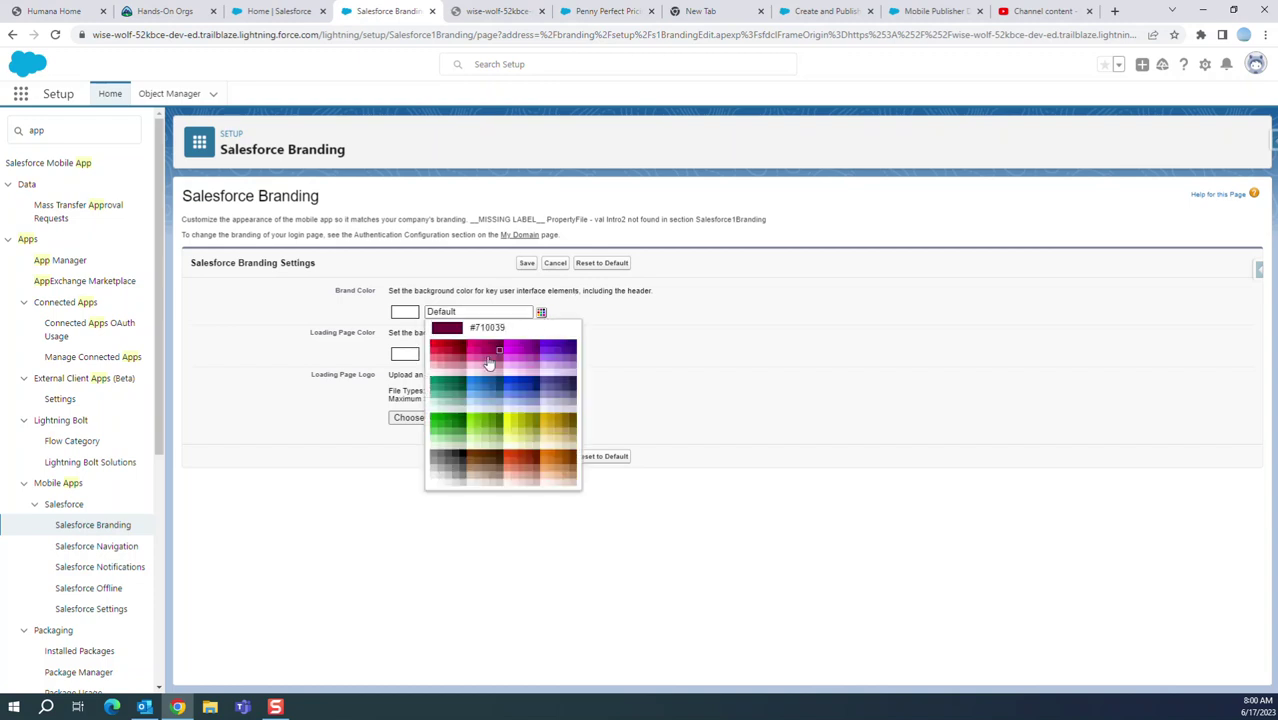
pyautogui.click(521, 464)
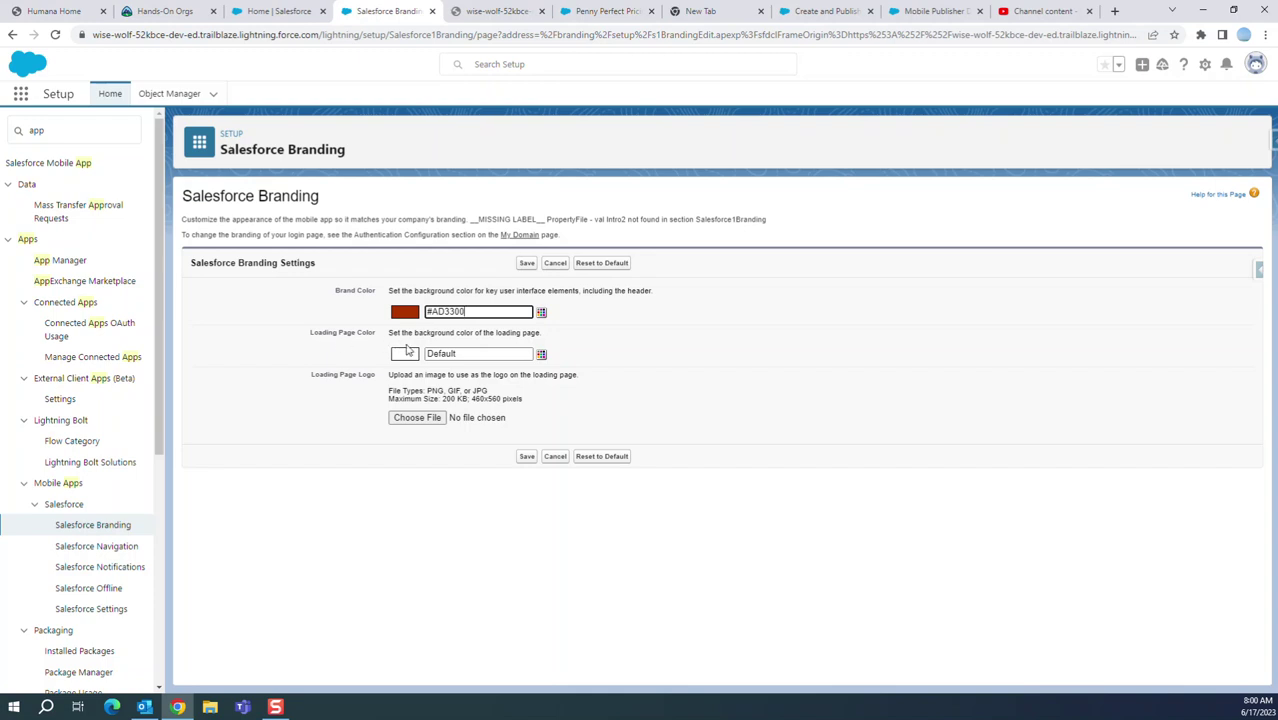
# Set the Loading Page Color to the magenta #B21162 and save the branding settings.
pyautogui.click(541, 354)
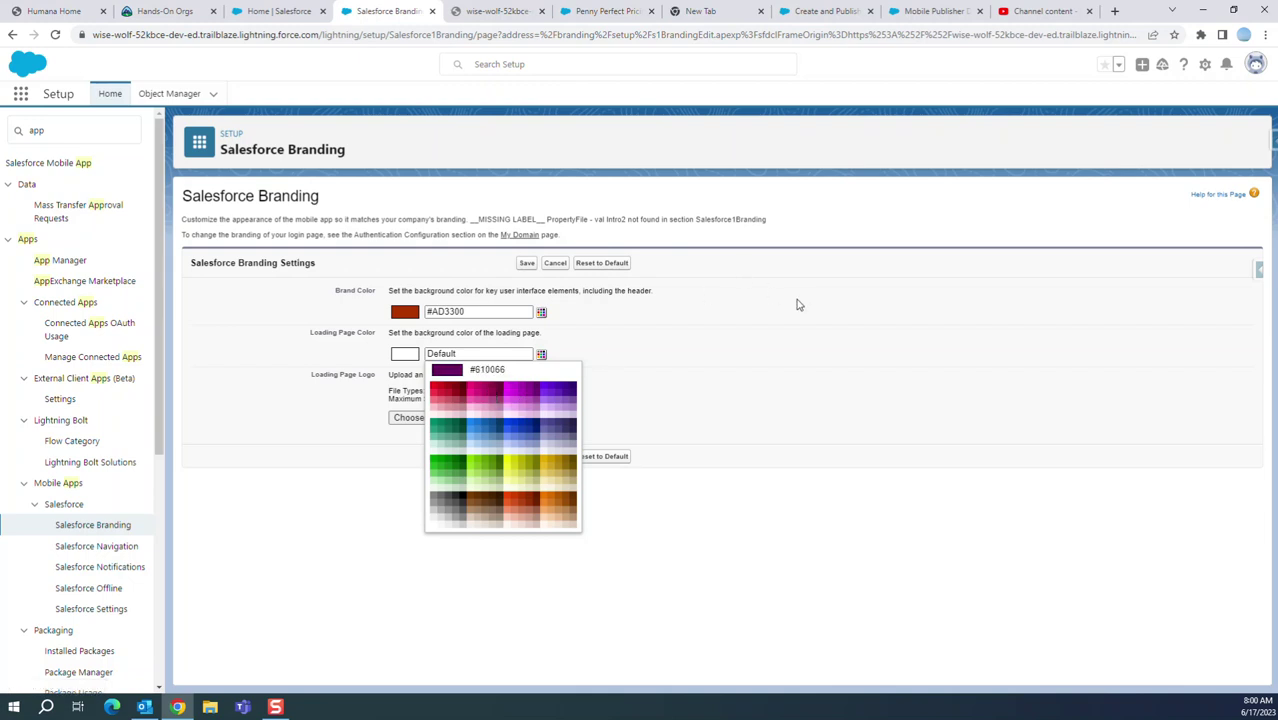
pyautogui.click(487, 398)
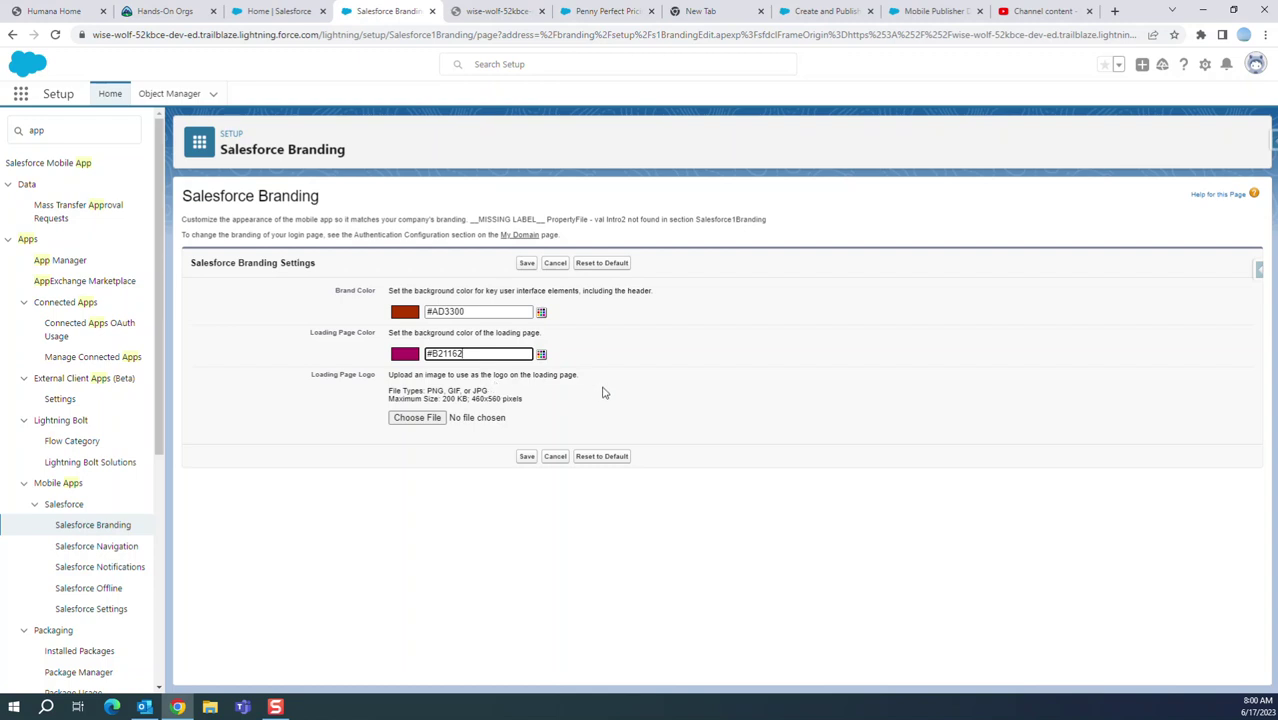
pyautogui.click(525, 459)
pyautogui.click(524, 458)
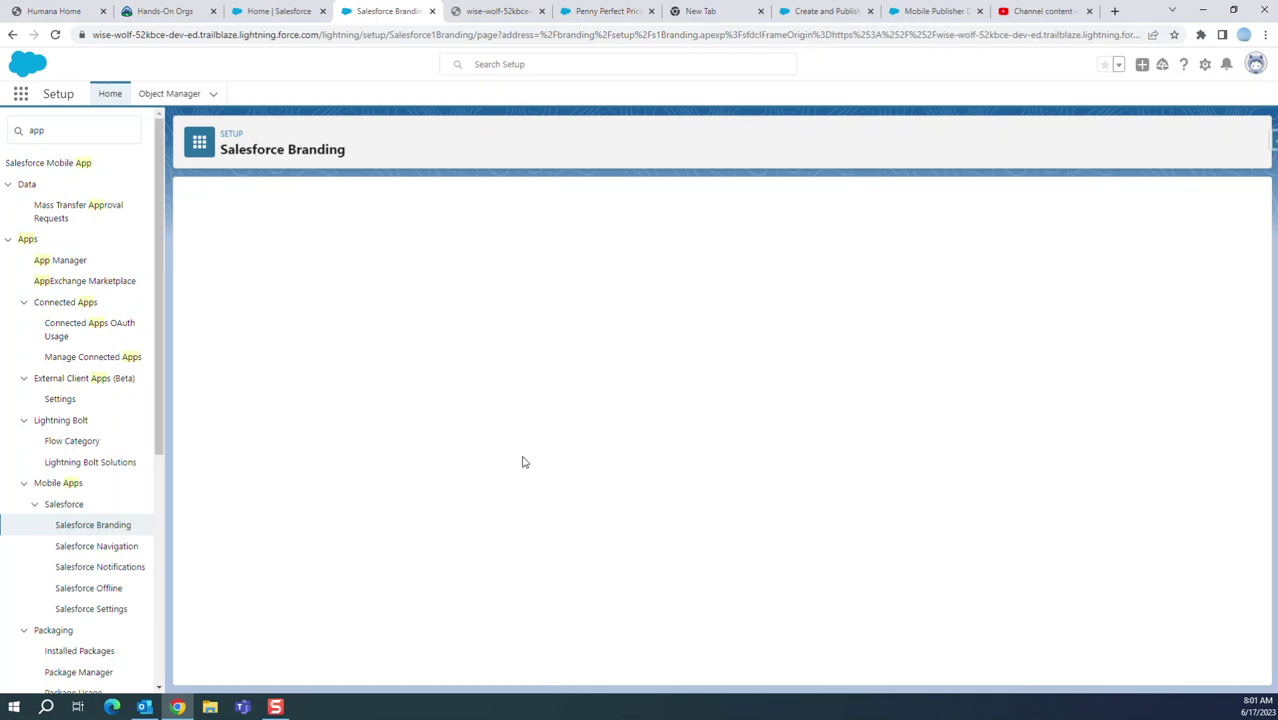
# In the Salesforce Navigation settings, remove Einstein Insights and Chatter from the selected navigation menu items.
pyautogui.click(115, 547)
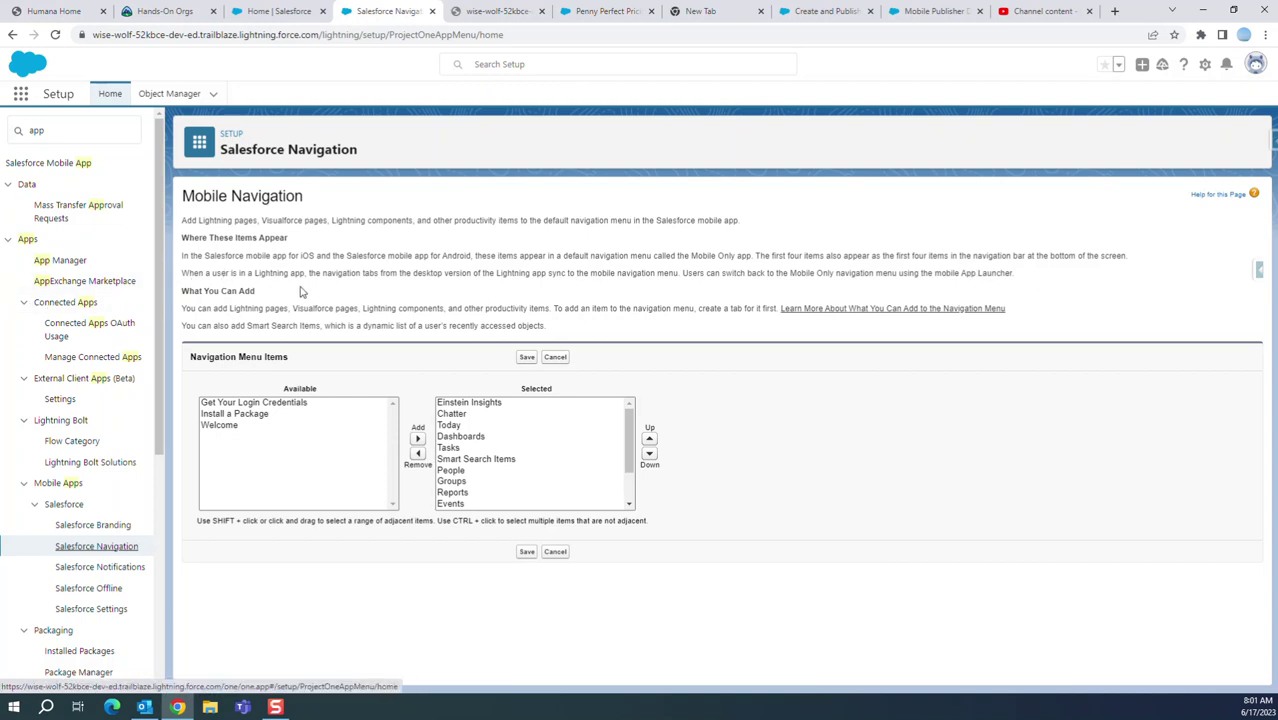
pyautogui.hotkey('shift', 'F10')
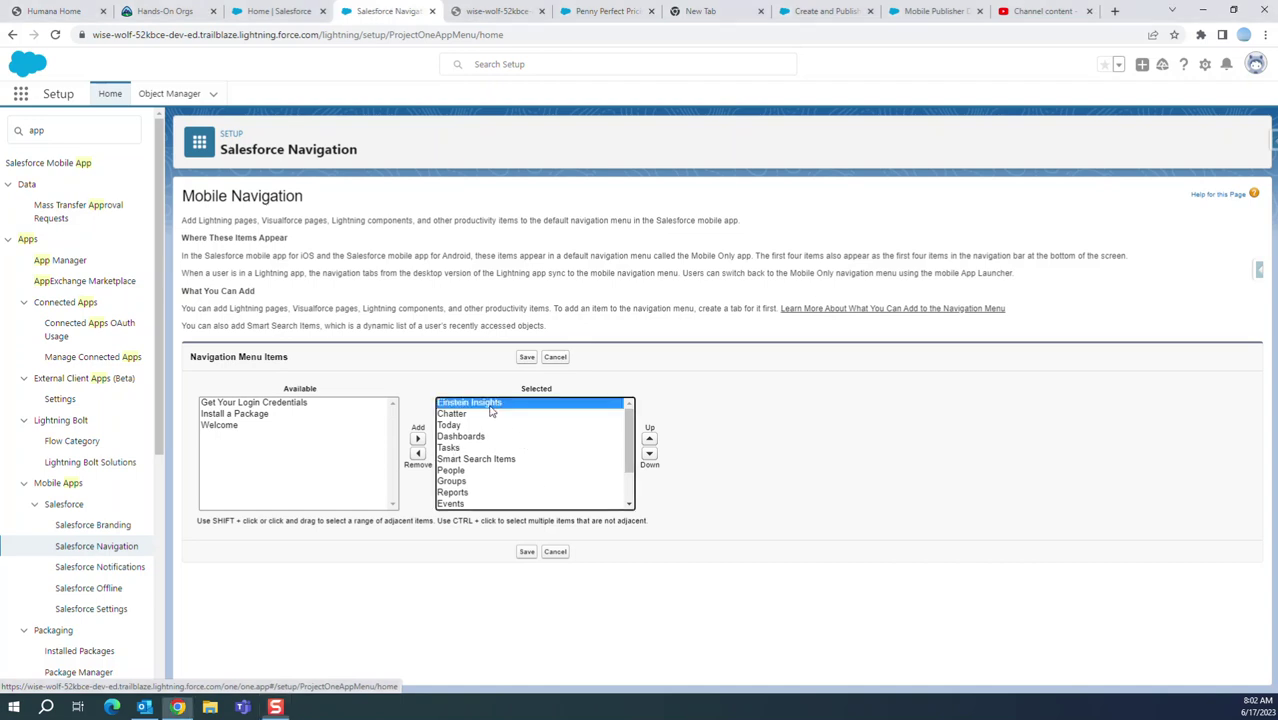
pyautogui.click(418, 453)
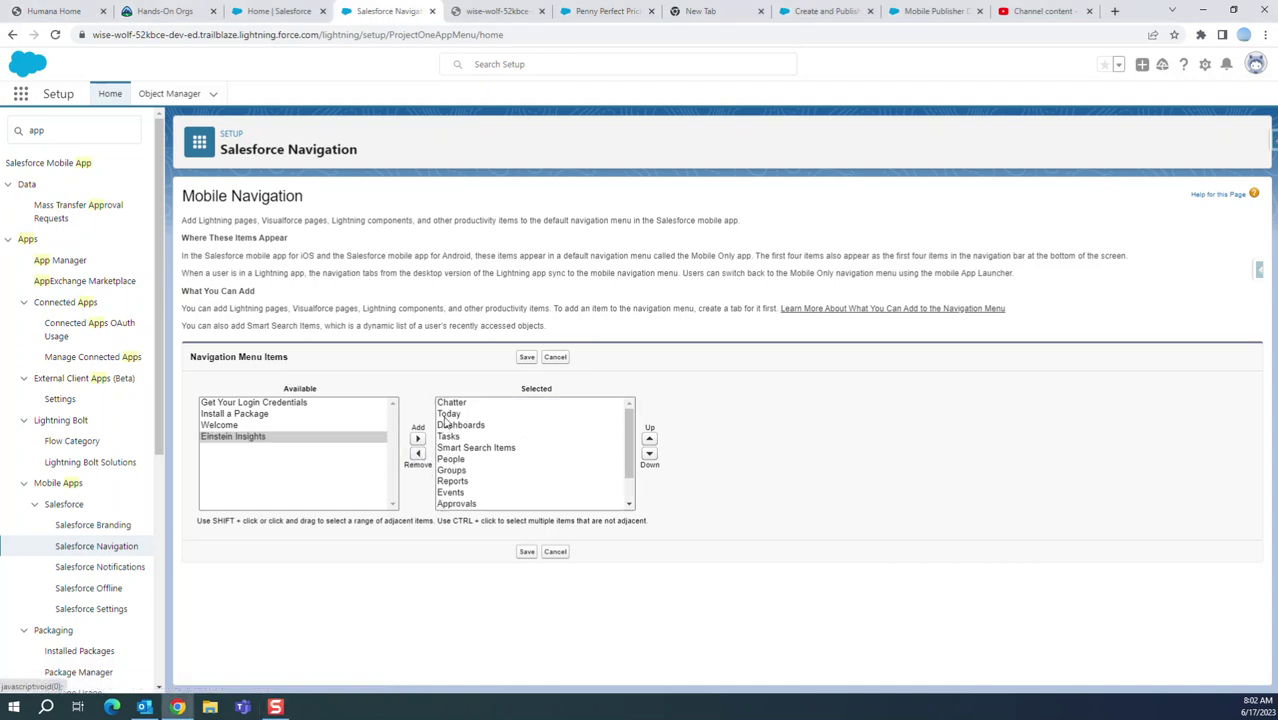
pyautogui.click(449, 403)
pyautogui.click(418, 453)
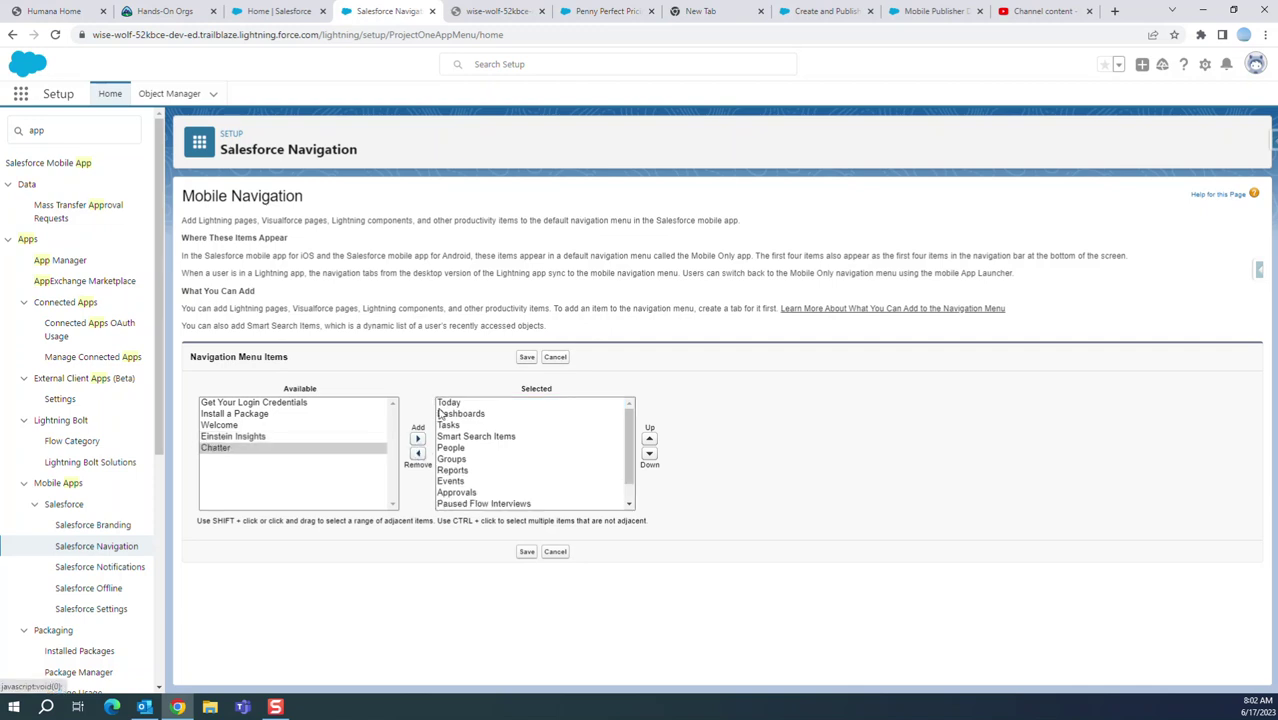
# Remove all remaining selected navigation menu items, from Today through Mobile Home.
pyautogui.click(445, 405)
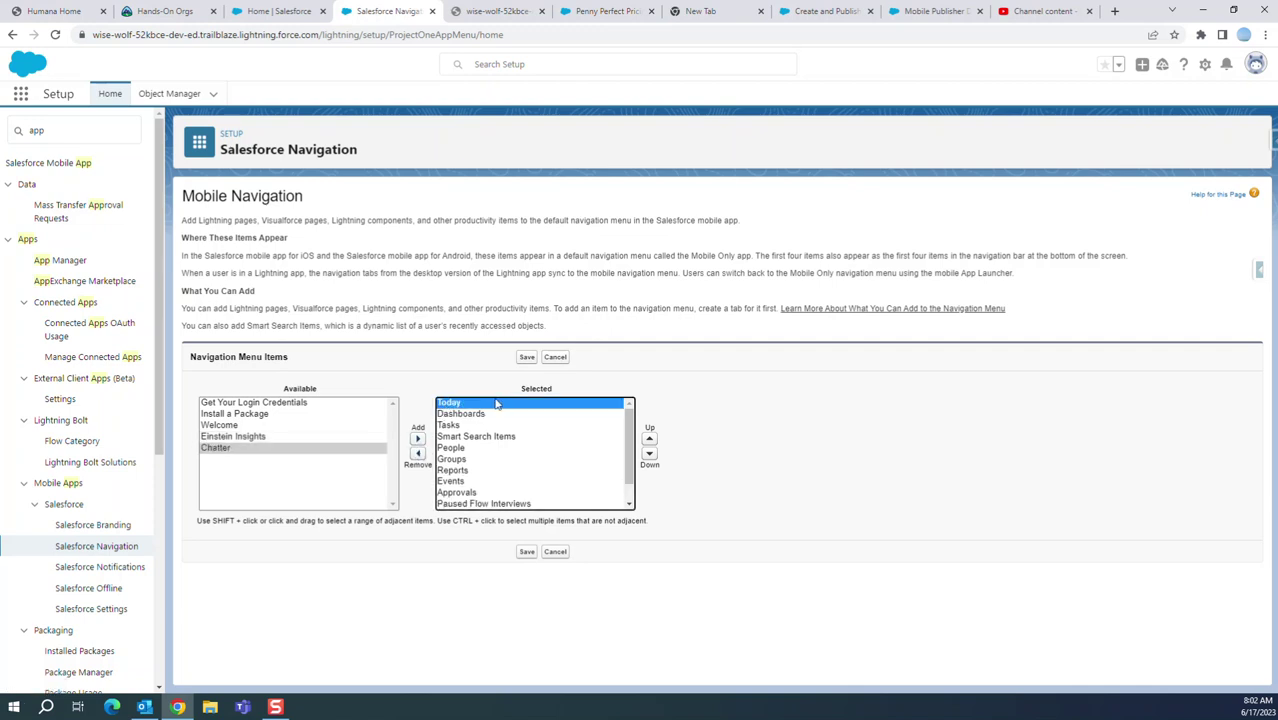
pyautogui.hotkey('shift', 'Down')
pyautogui.hotkey('shift', 'Down')
pyautogui.hotkey('shift', 'Down')
pyautogui.hotkey('shift', 'Down')
pyautogui.hotkey('shift', 'Down')
pyautogui.hotkey('shift', 'Down')
pyautogui.hotkey('shift', 'Down')
pyautogui.hotkey('shift', 'Down')
pyautogui.hotkey('shift', 'Down')
pyautogui.hotkey('shift', 'Down')
pyautogui.hotkey('shift', 'Down')
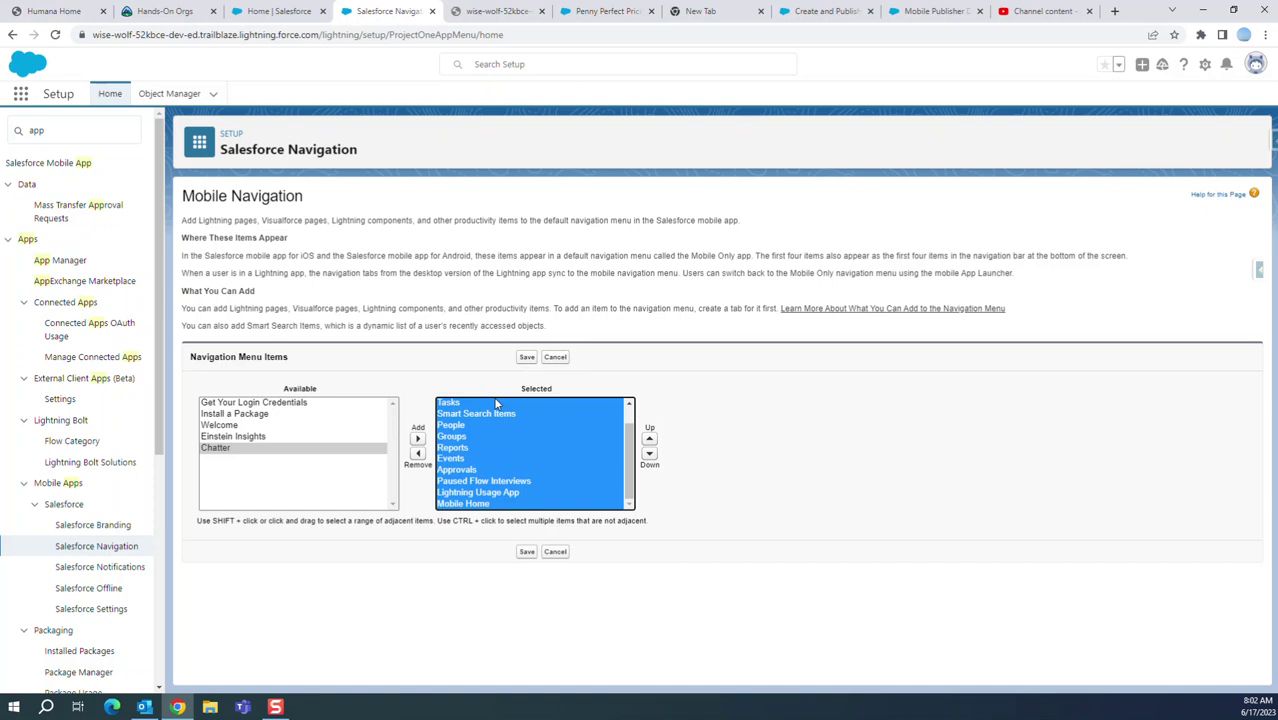
pyautogui.click(418, 453)
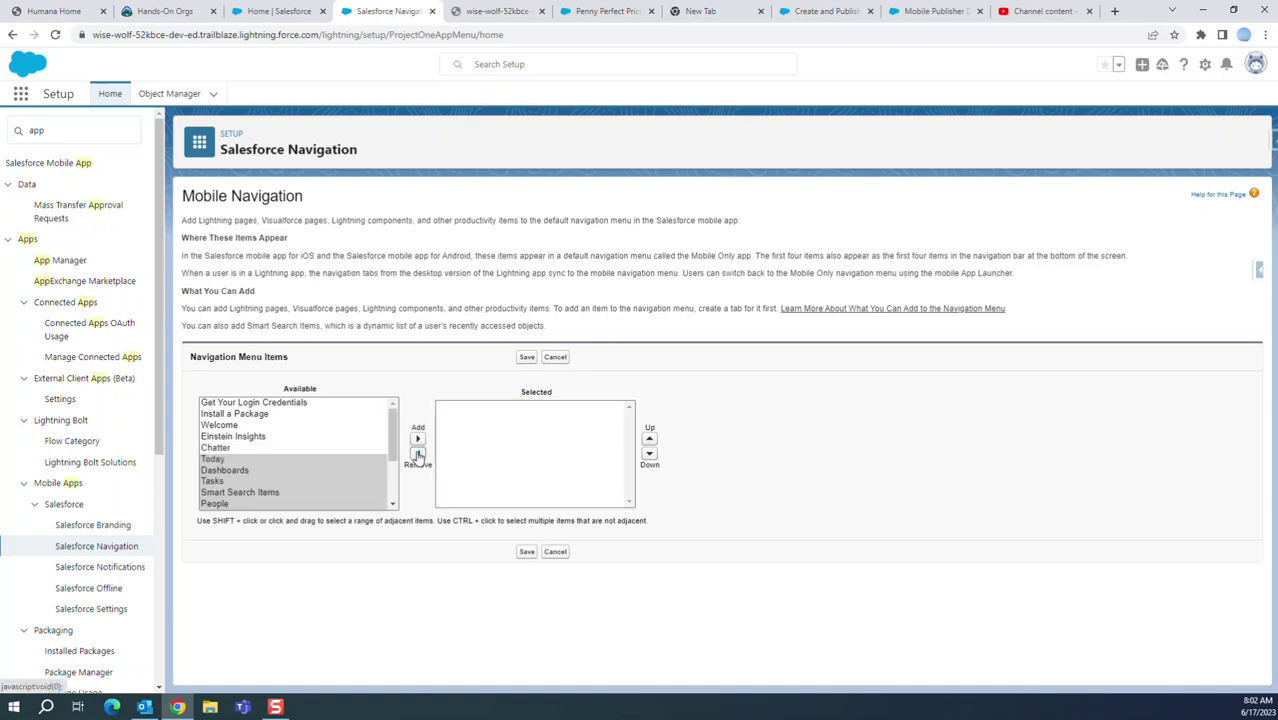
# Add Tasks as the only selected navigation menu item and save the mobile navigation.
pyautogui.scroll(-2, 312, 453)
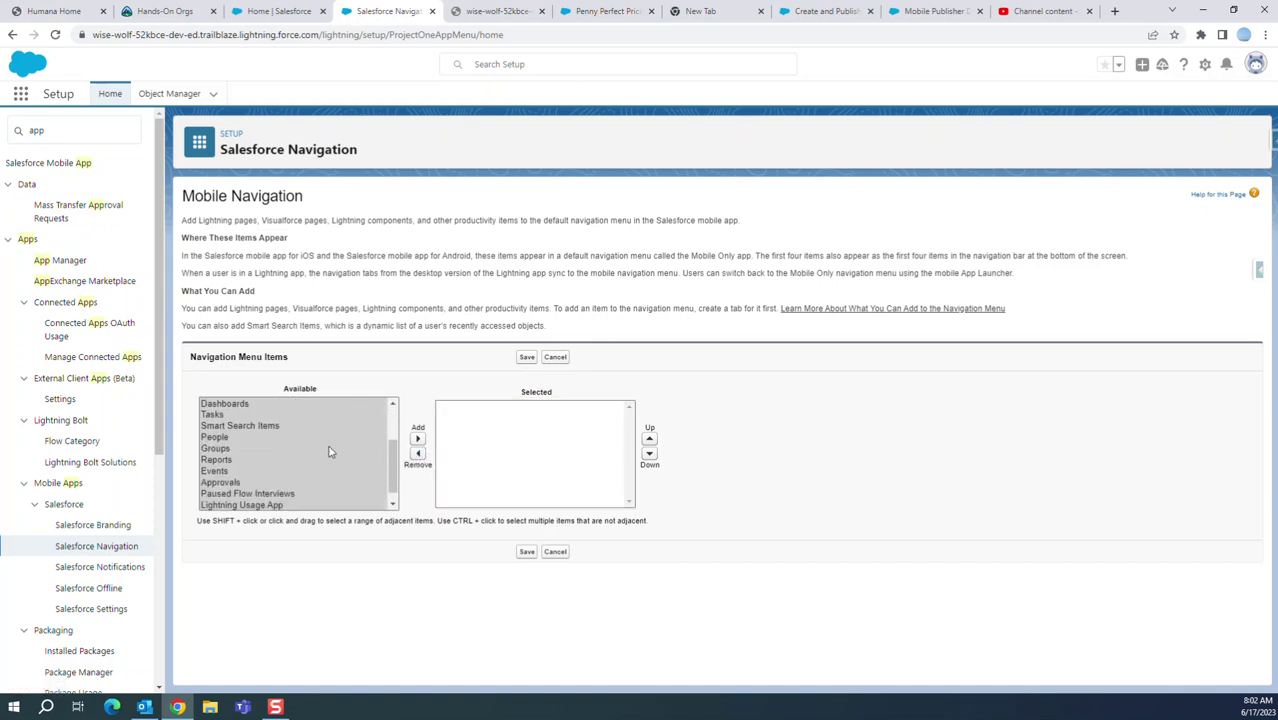
pyautogui.scroll(-1, 328, 450)
pyautogui.scroll(2, 300, 445)
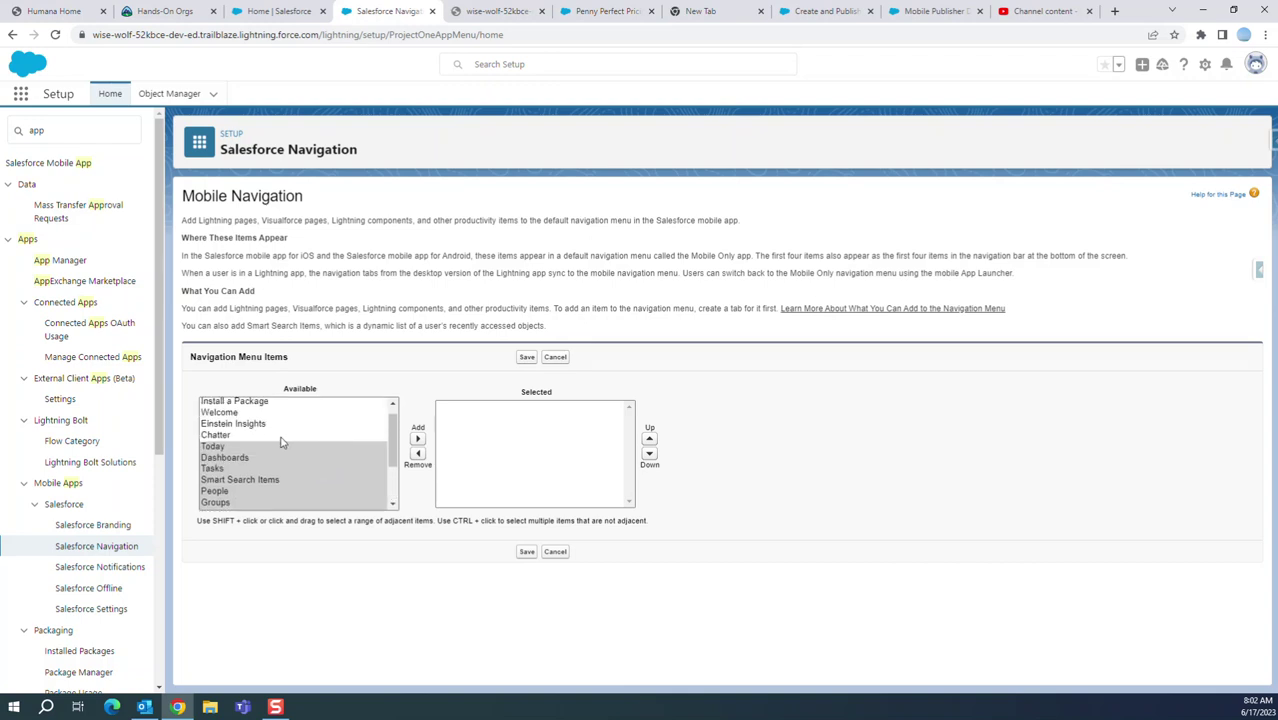
pyautogui.click(222, 469)
pyautogui.click(418, 438)
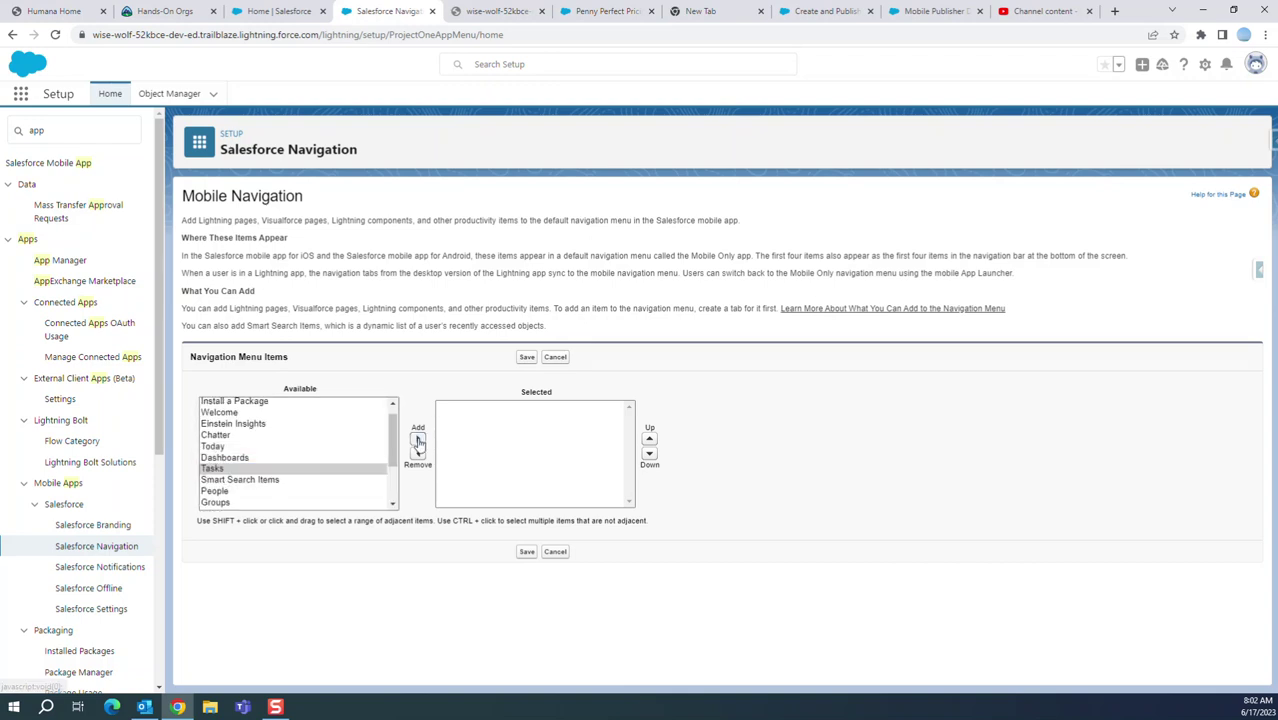
pyautogui.scroll(-2, 295, 468)
pyautogui.scroll(2, 285, 468)
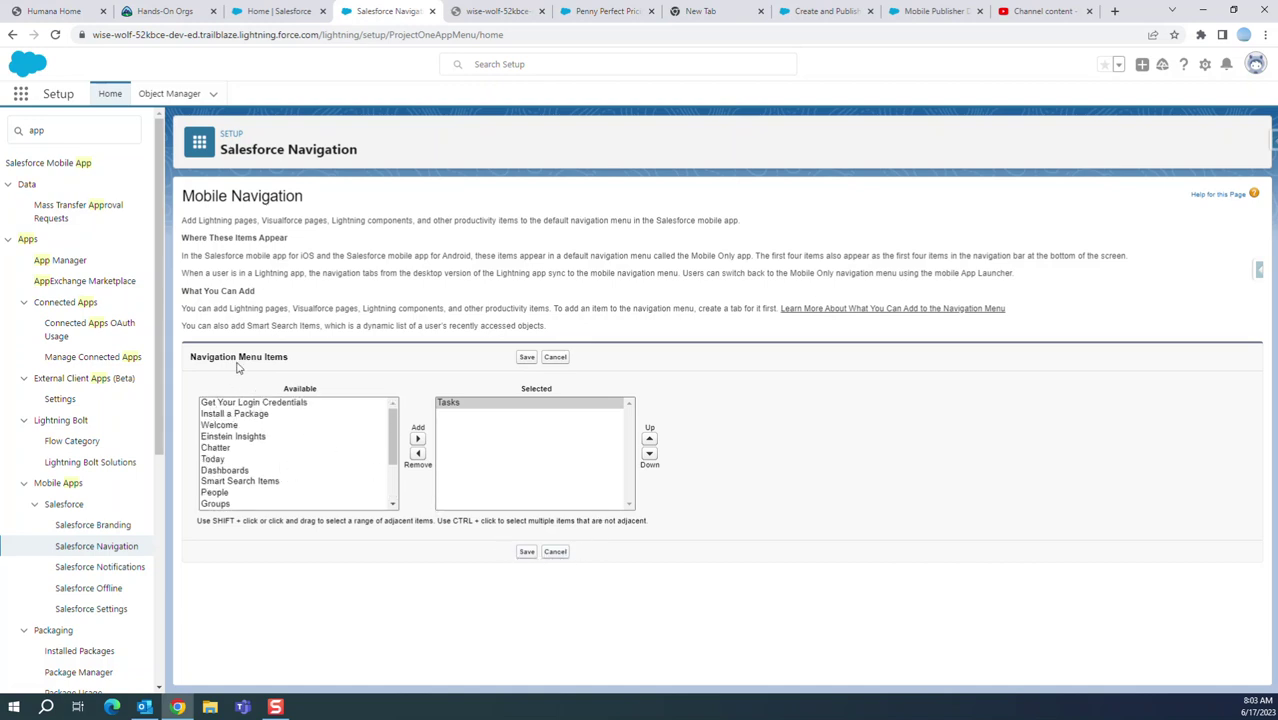
pyautogui.click(528, 553)
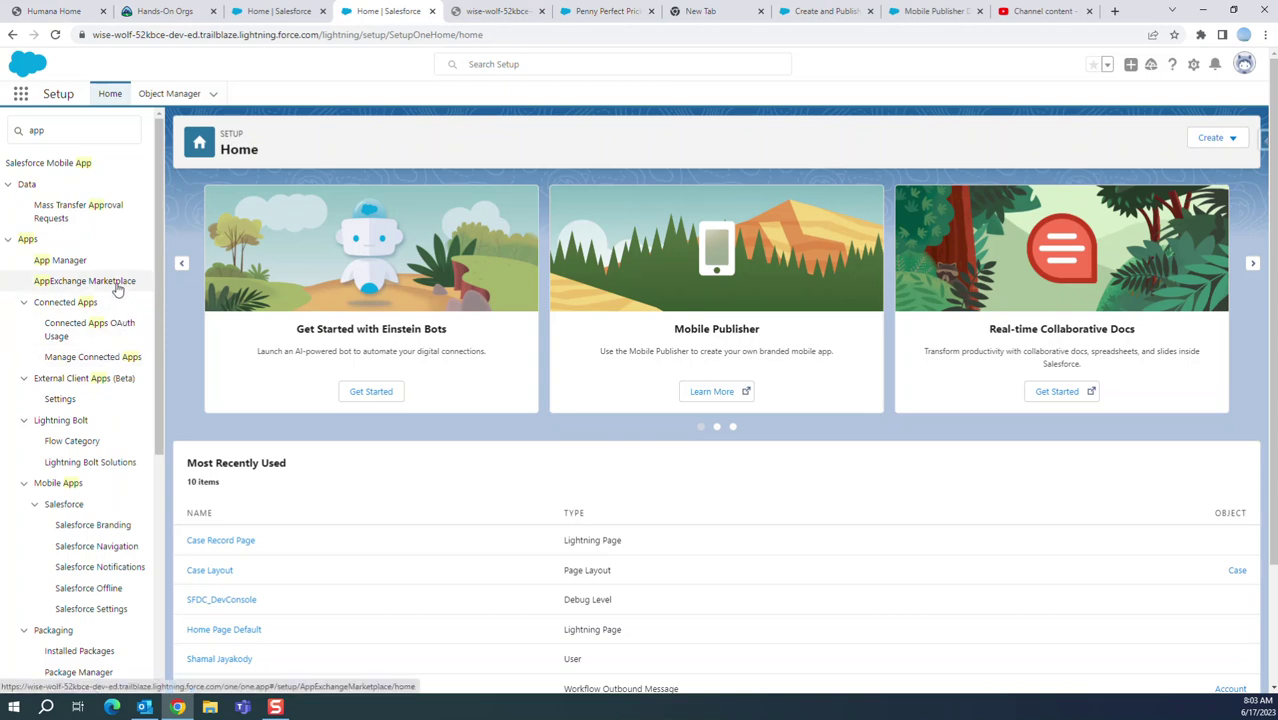
# Review the Salesforce Notifications and Salesforce Offline settings, and save the Salesforce Settings page with its current options.
pyautogui.click(119, 570)
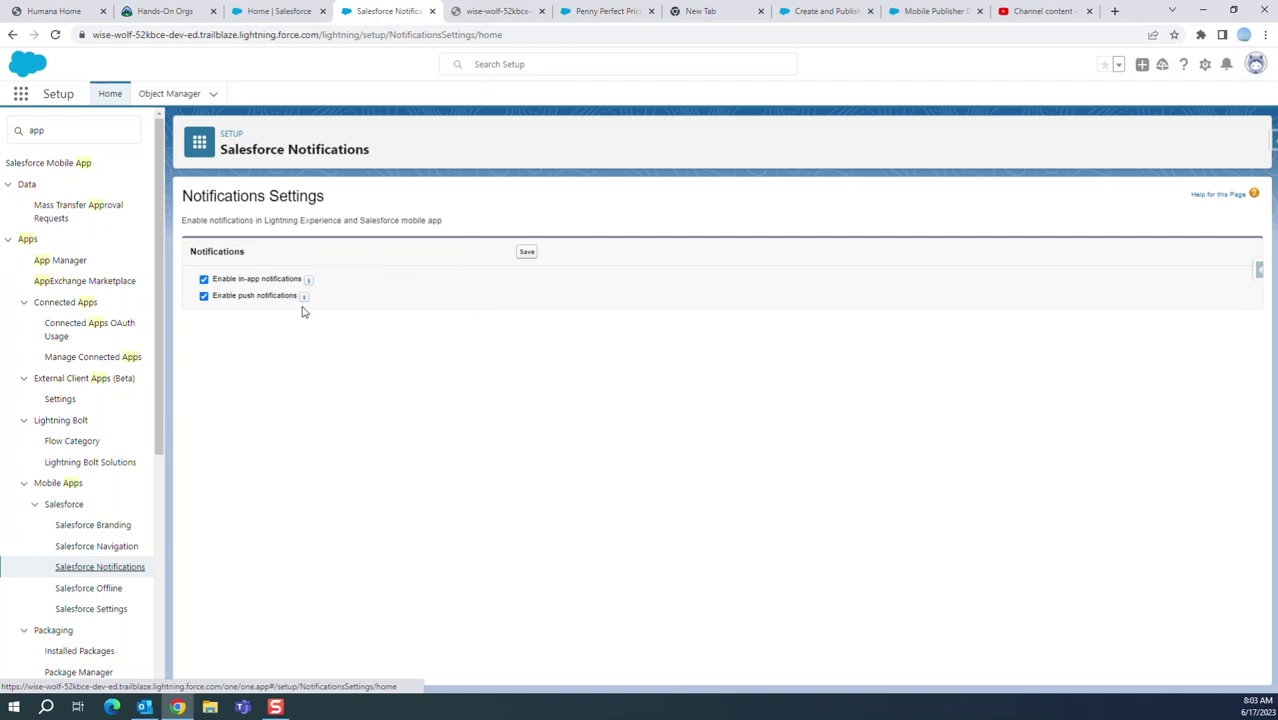
pyautogui.click(110, 592)
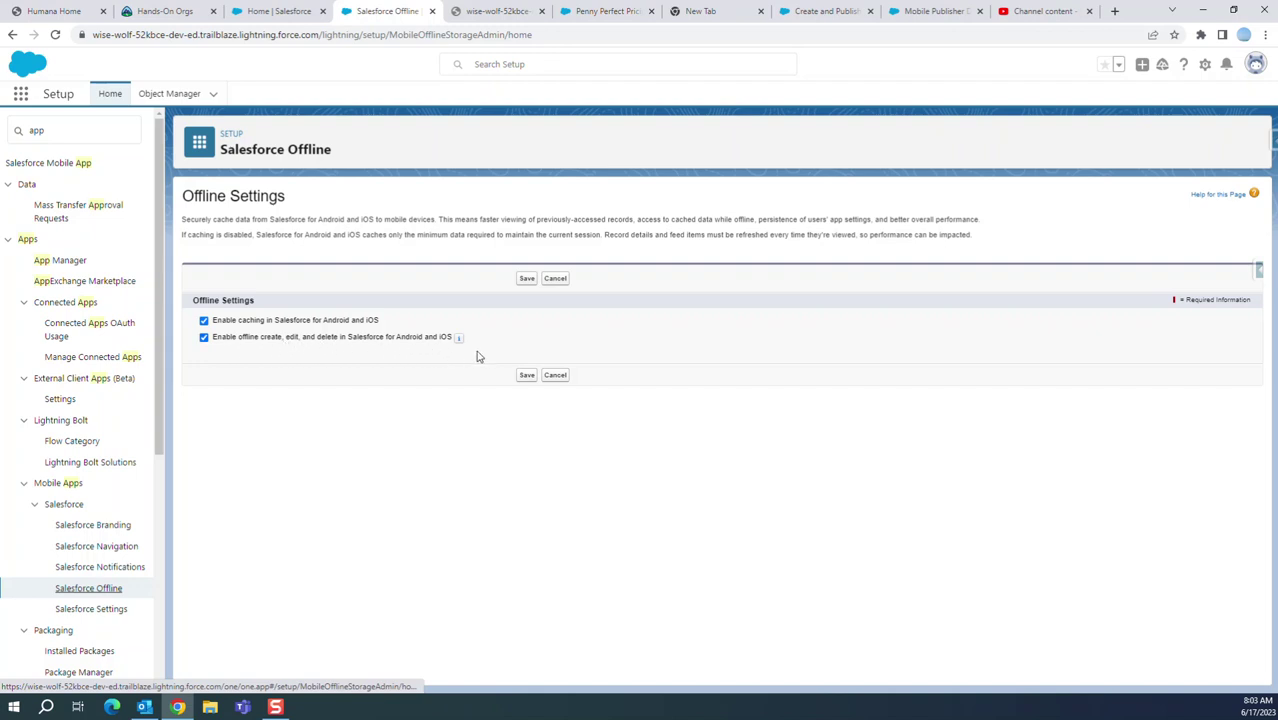
pyautogui.click(118, 608)
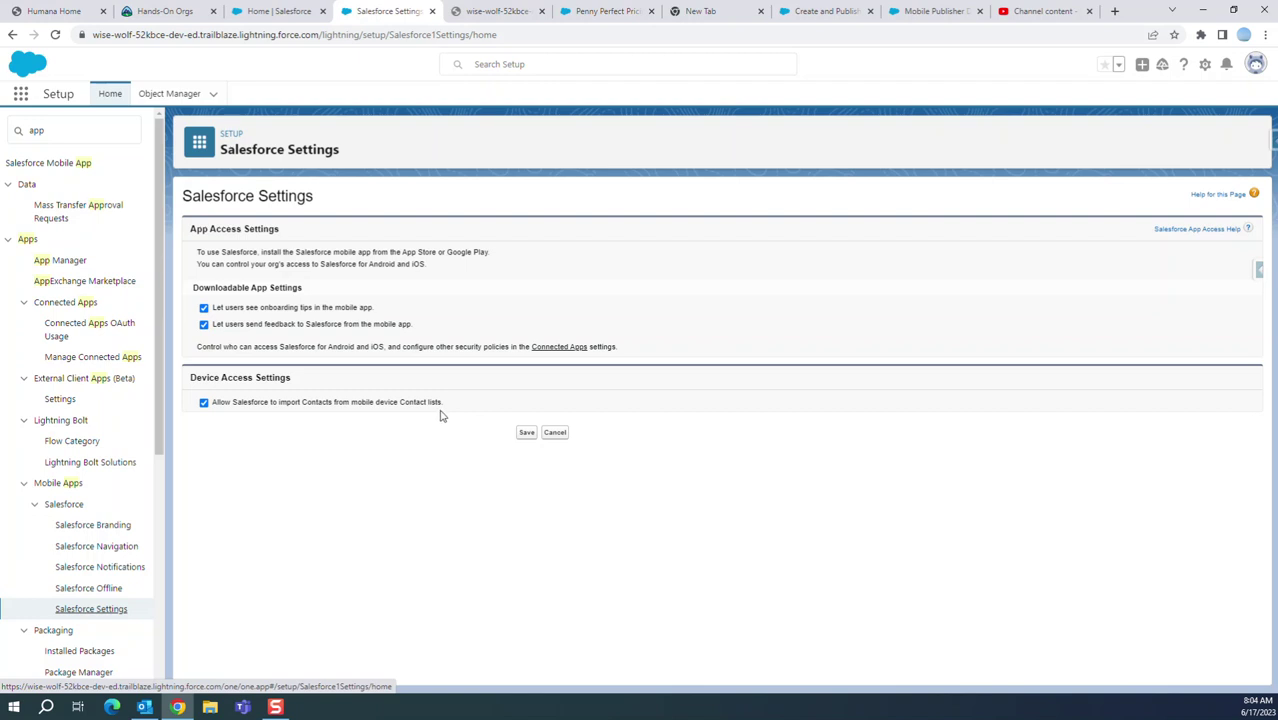
pyautogui.click(526, 434)
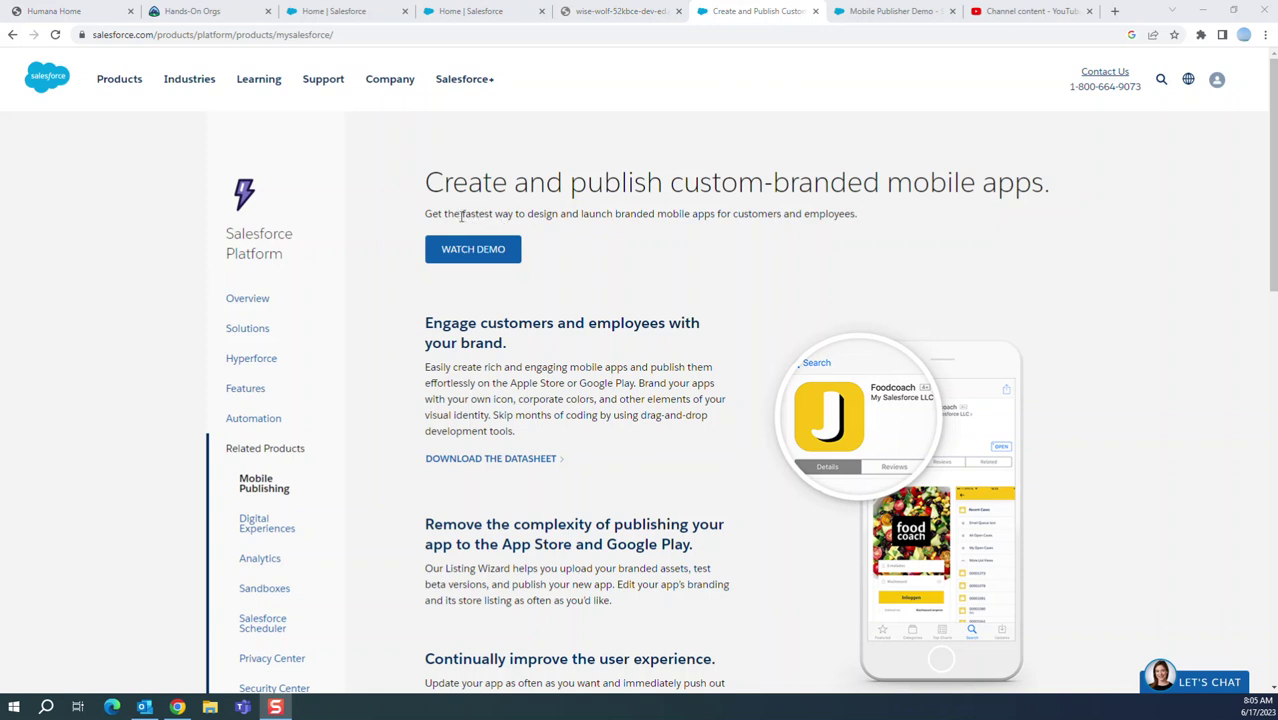
# Read the Mobile Publishing product page down to the section on building a custom-branded app with Mobile Publisher.
pyautogui.scroll(-1, 630, 270)
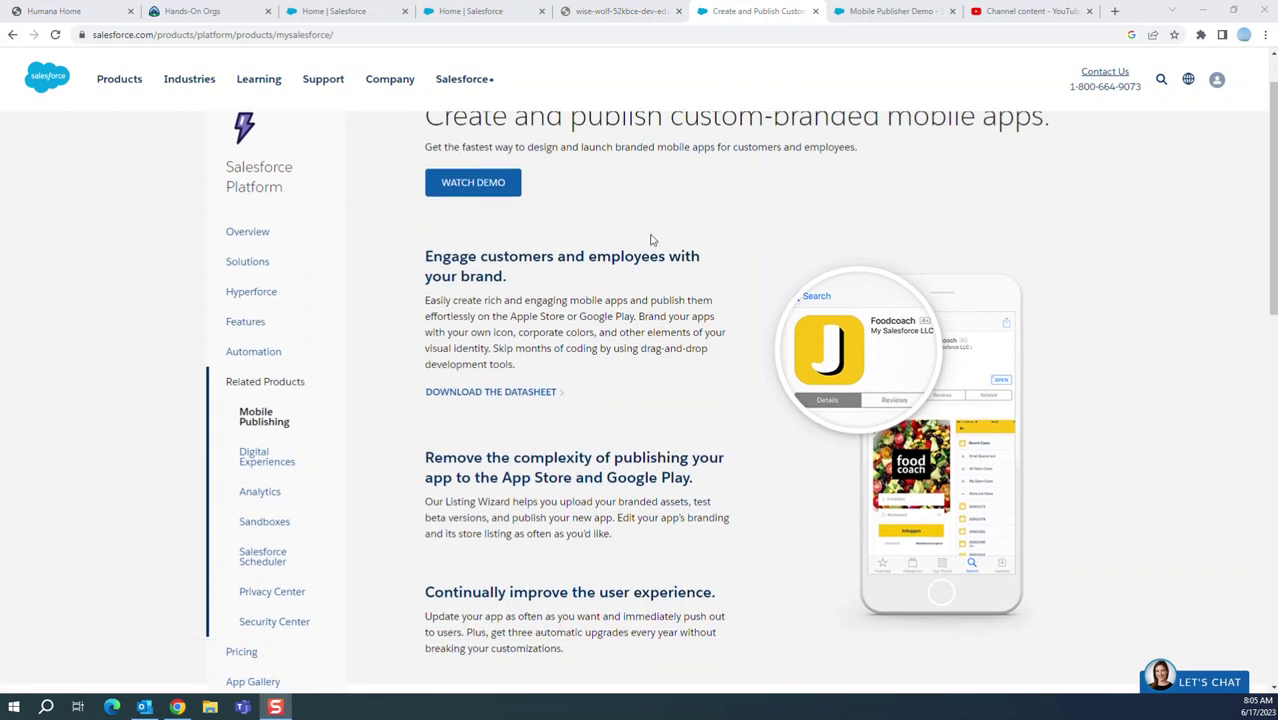
pyautogui.scroll(1, 650, 240)
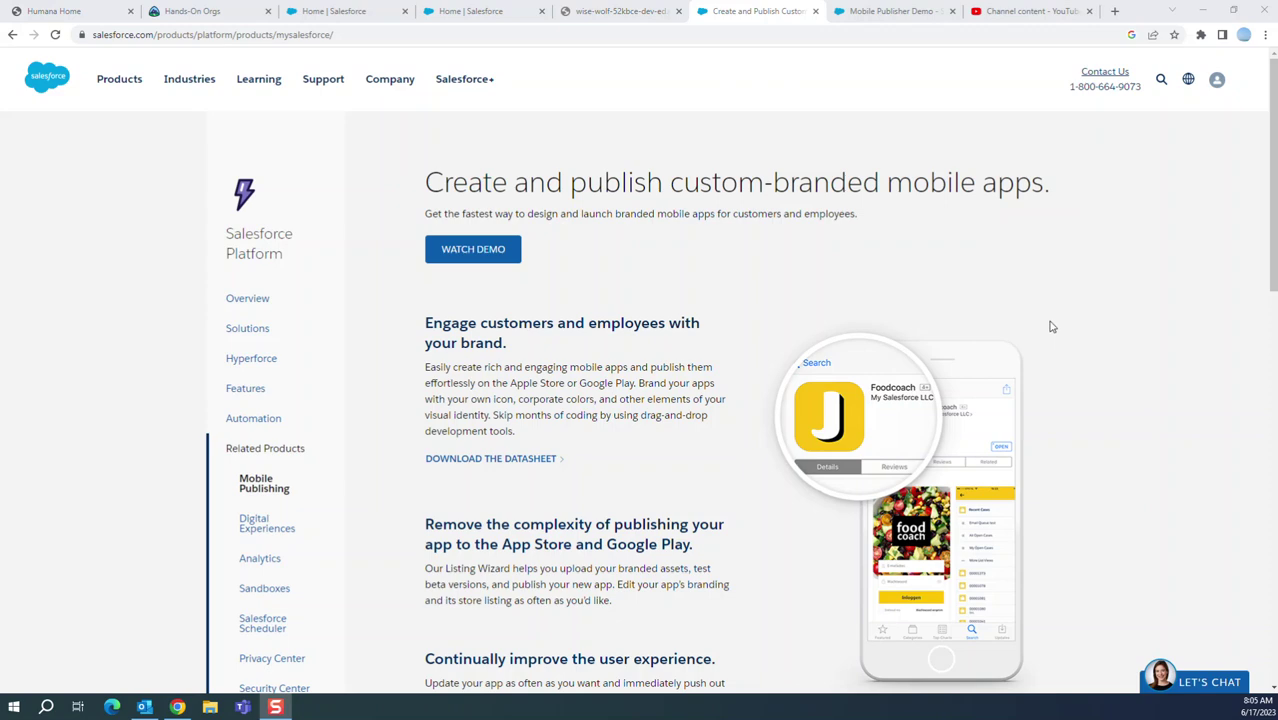
pyautogui.scroll(-3, 1072, 302)
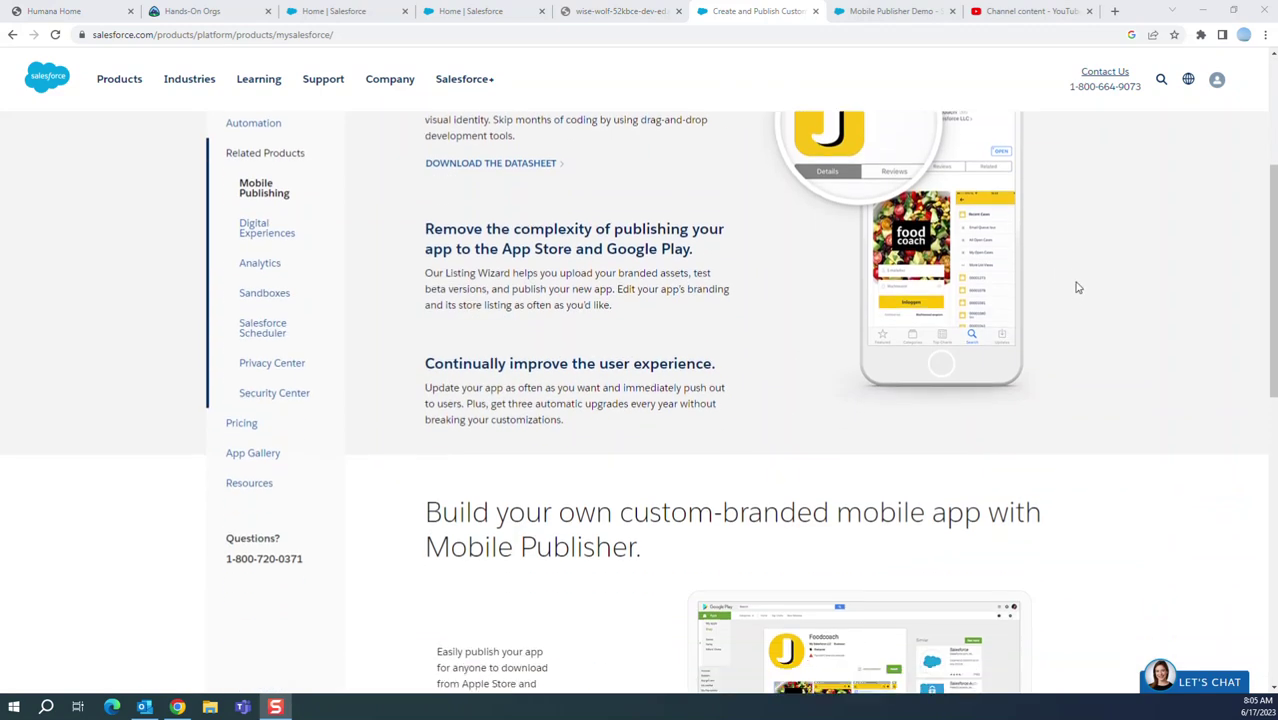
pyautogui.scroll(-2, 1077, 287)
pyautogui.scroll(-1, 1103, 254)
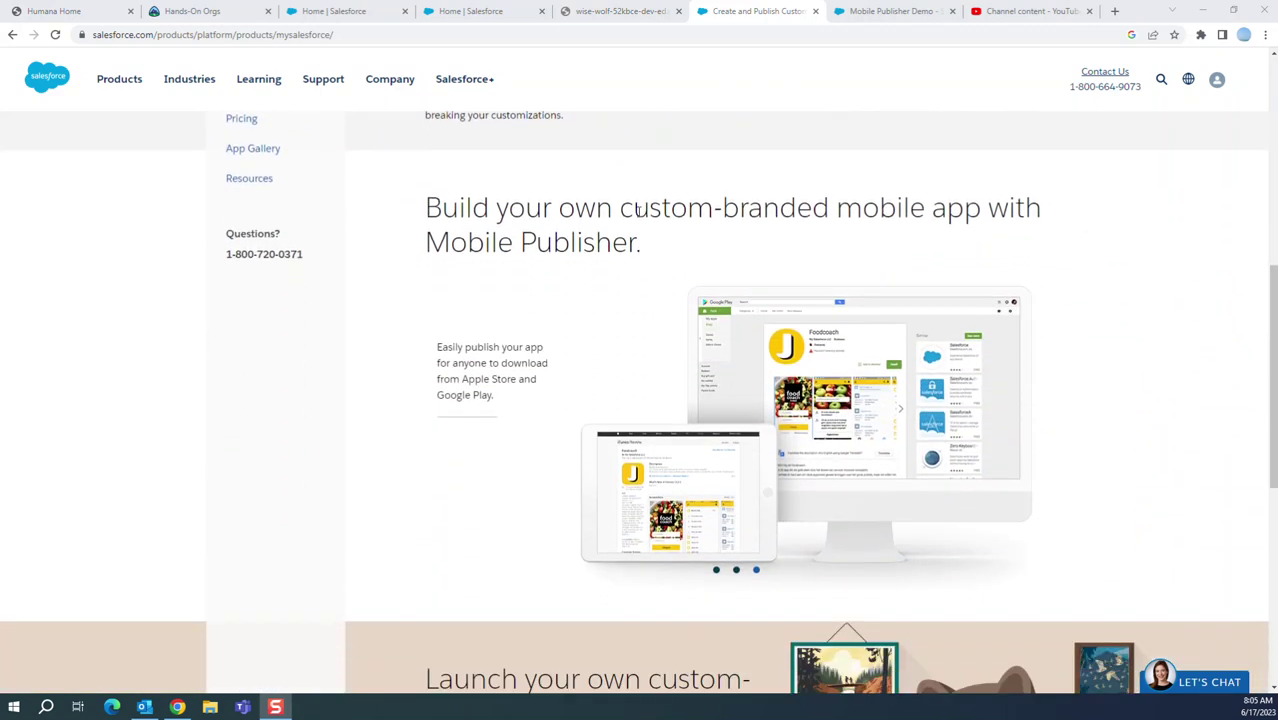